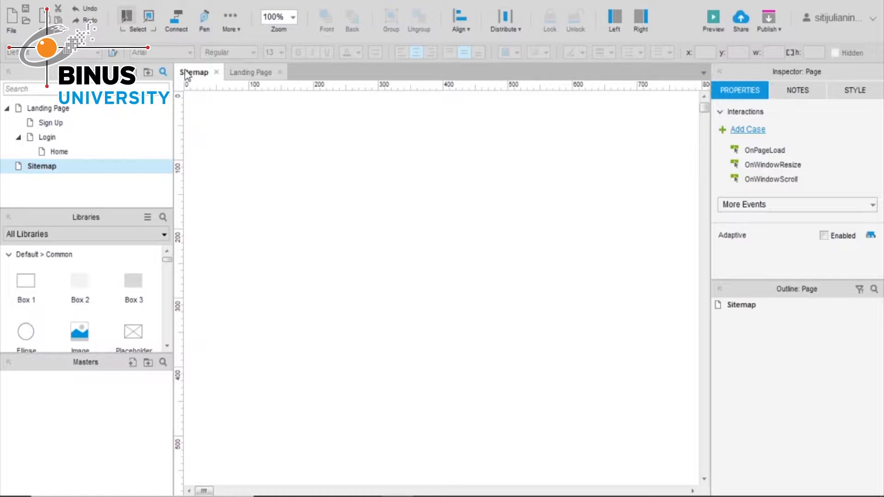
- Generate a Standard flow diagram of the Landing Page branch on the Sitemap page
{"action": "left_click", "coordinate": [55, 110]}
{"action": "right_click", "coordinate": [55, 111]}
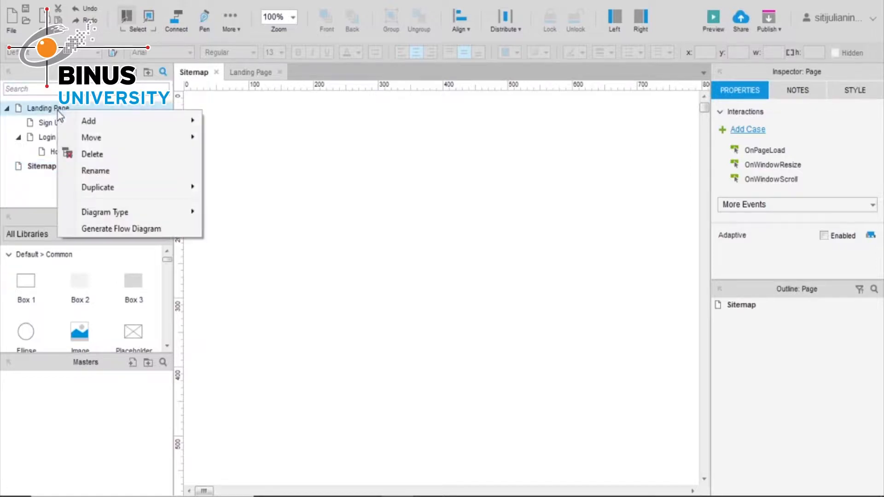
{"action": "left_click", "coordinate": [136, 232]}
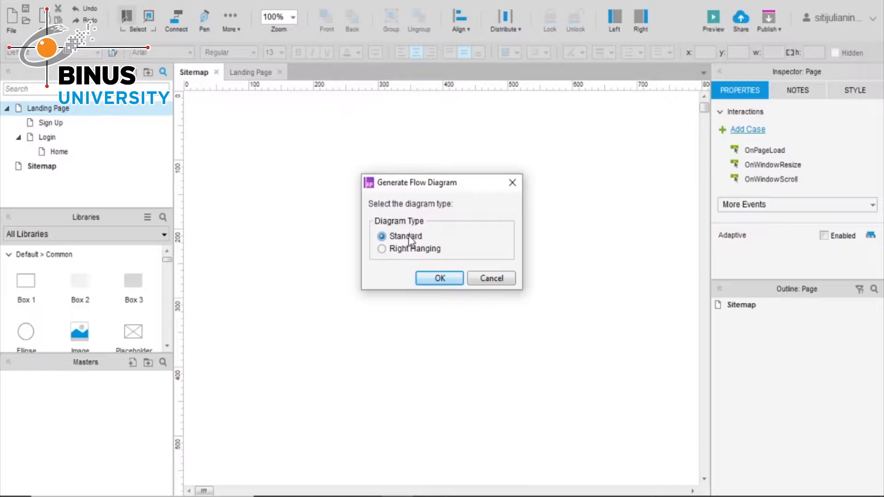
{"action": "left_click", "coordinate": [441, 279]}
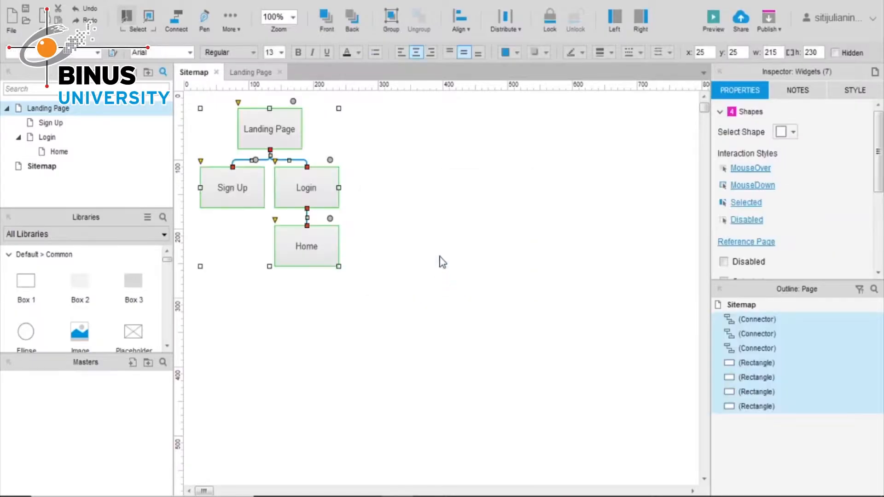
{"action": "left_click", "coordinate": [422, 254]}
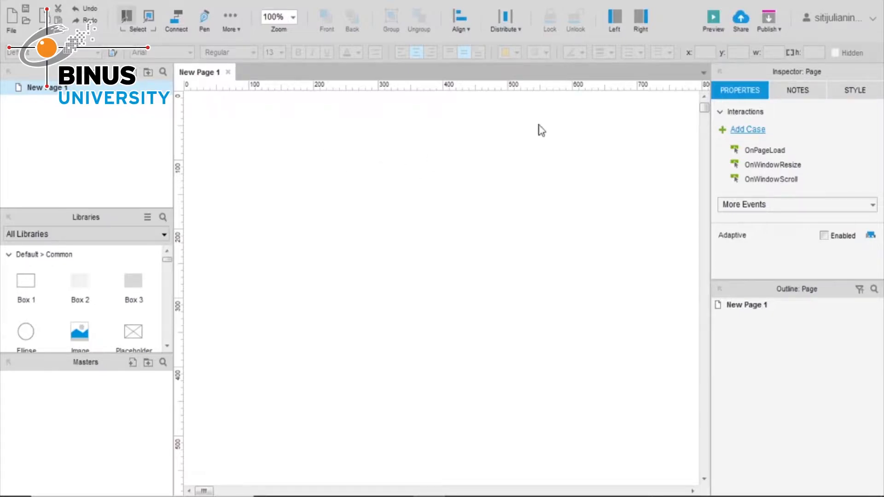
- Center New Page 1's page alignment and preview it with a Box 3 and an Ellipse placed side by side
{"action": "left_click", "coordinate": [852, 94]}
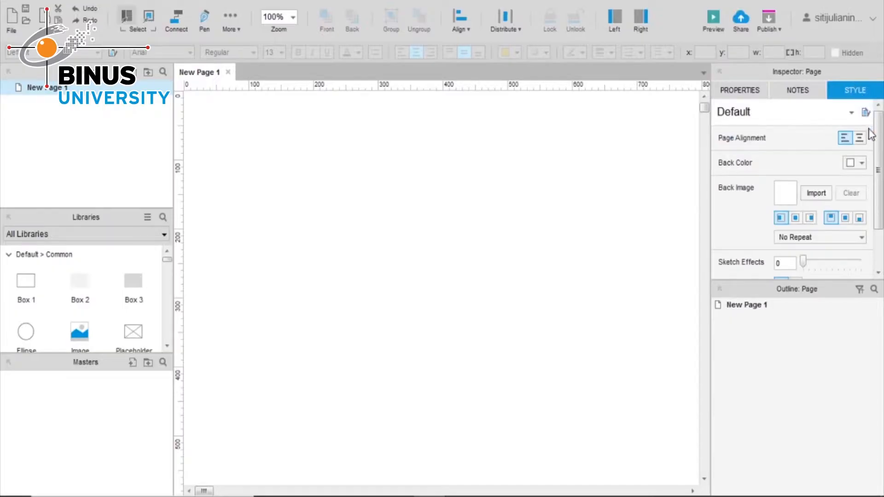
{"action": "left_click", "coordinate": [859, 139]}
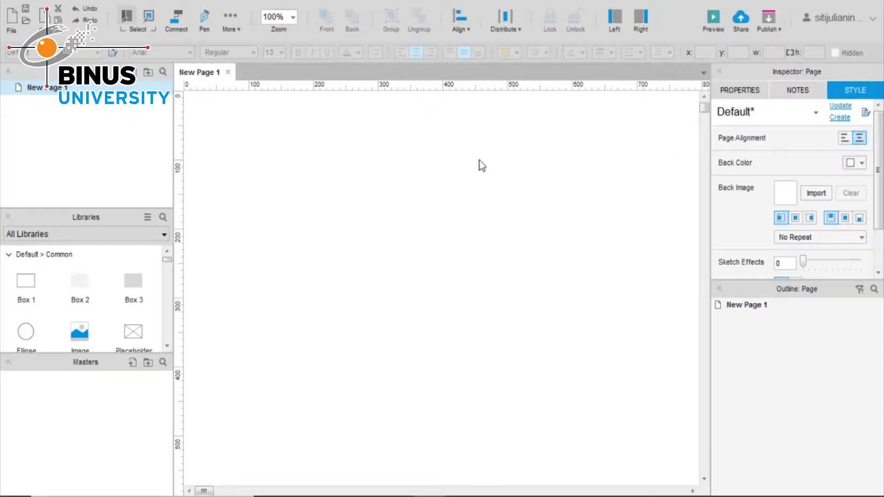
{"action": "left_click_drag", "start_coordinate": [126, 298], "coordinate": [447, 194]}
{"action": "left_click_drag", "start_coordinate": [26, 333], "coordinate": [274, 190]}
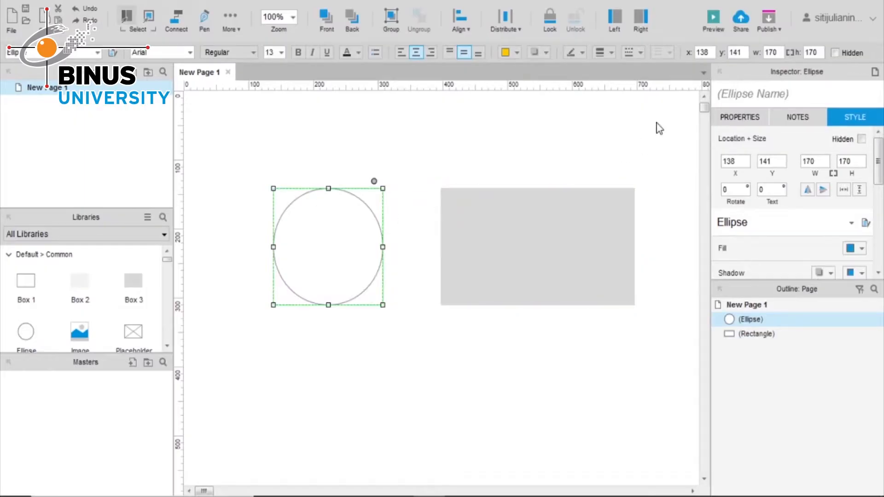
{"action": "left_click", "coordinate": [712, 26]}
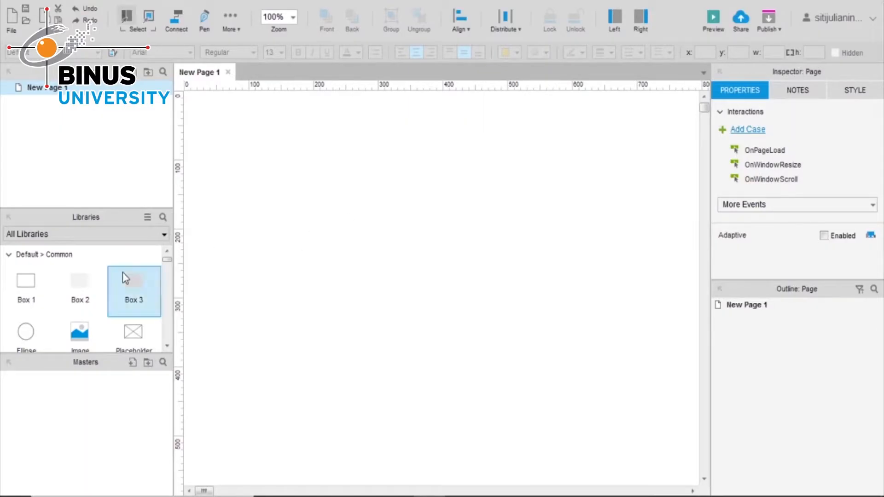
- Place a Box 3 at about x 354, y 173 on New Page 1 and give it a solid yellow fill
{"action": "left_click_drag", "start_coordinate": [123, 289], "coordinate": [412, 207]}
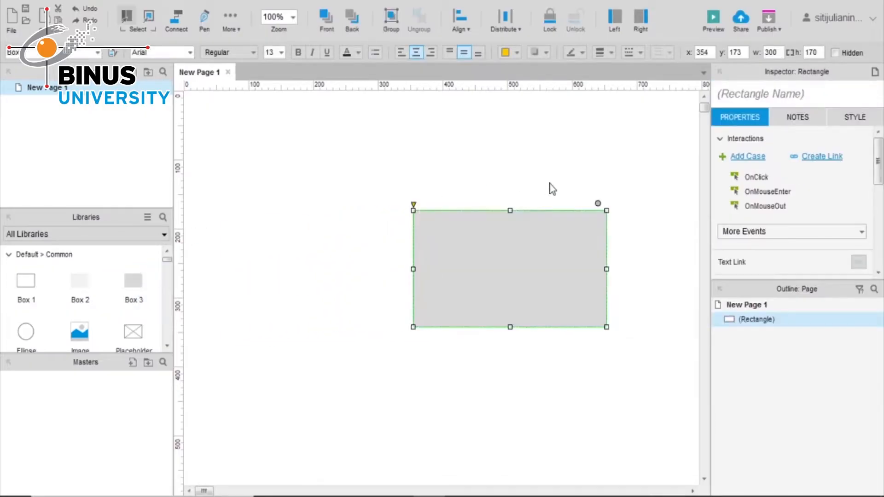
{"action": "left_click", "coordinate": [864, 120]}
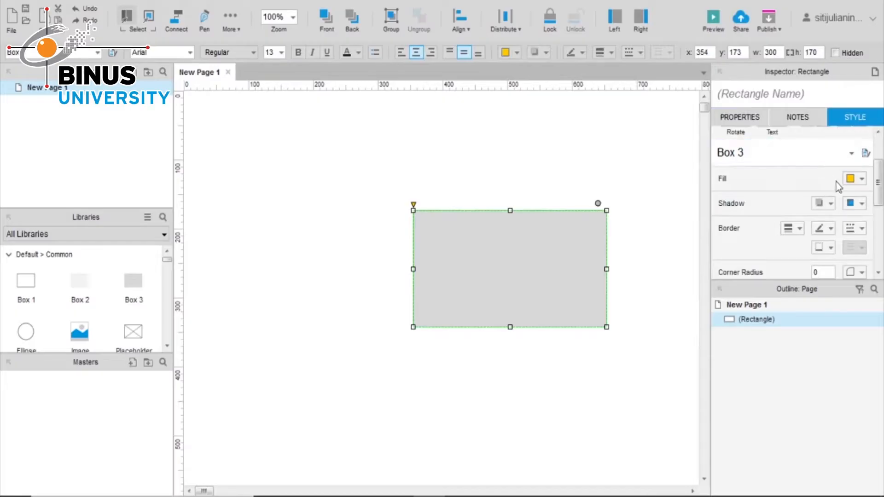
{"action": "left_click", "coordinate": [861, 180]}
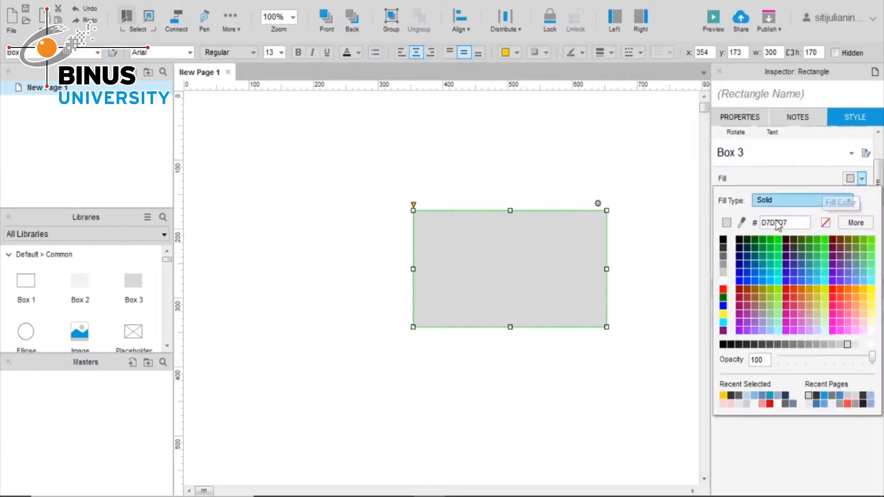
{"action": "left_click", "coordinate": [723, 313]}
{"action": "left_click", "coordinate": [647, 330]}
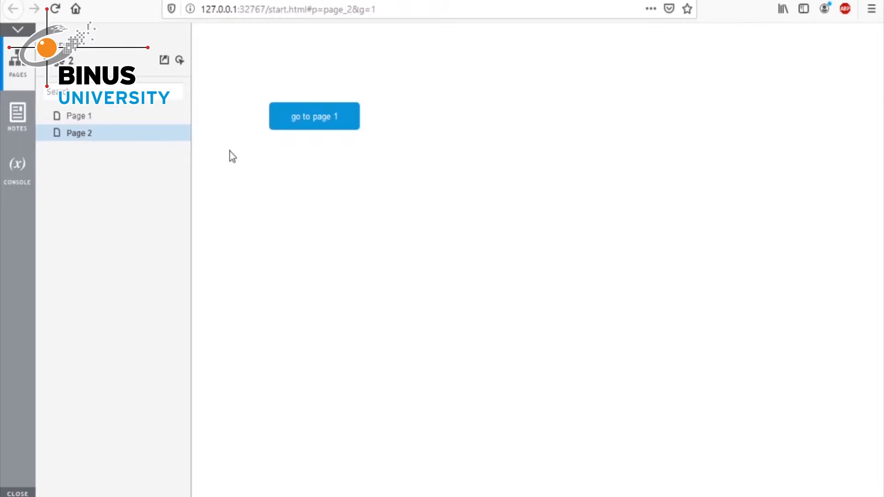
- Test the "go to page 1" button in the browser preview and switch back to Axure RP
{"action": "left_click", "coordinate": [310, 128]}
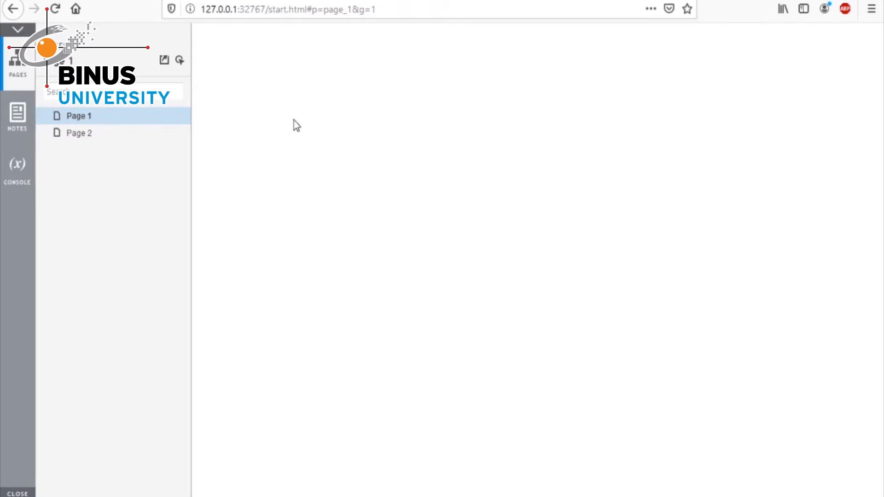
{"action": "key", "text": "alt+Tab"}
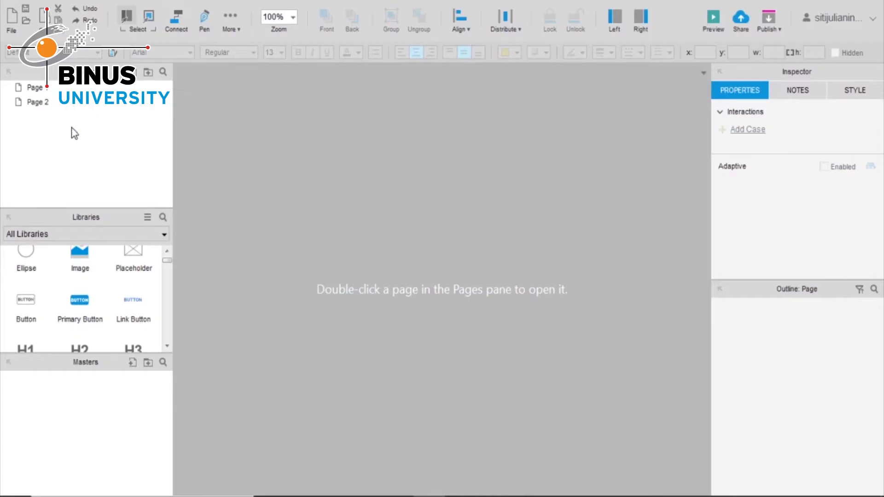
- Place a Primary Button at about x 163, y 114 on Page 2 and label it "go to page 1"
{"action": "double_click", "coordinate": [39, 104]}
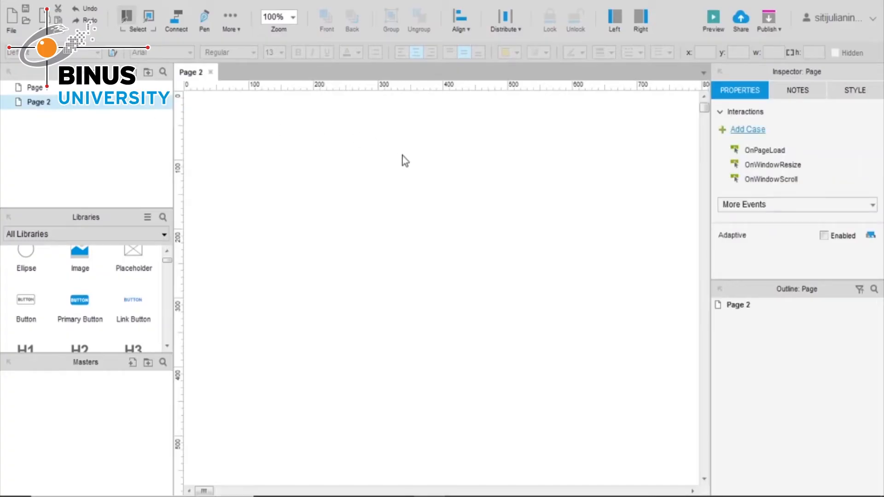
{"action": "left_click_drag", "start_coordinate": [76, 313], "coordinate": [289, 170]}
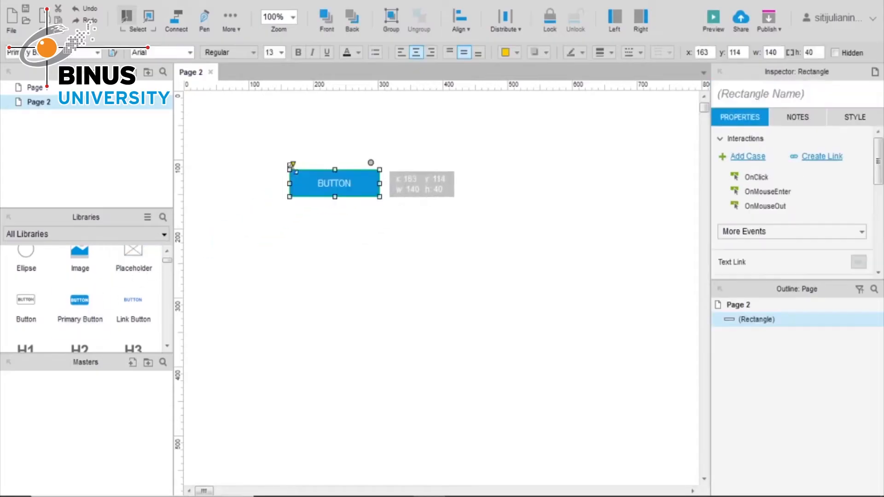
{"action": "double_click", "coordinate": [345, 183]}
{"action": "type", "text": "go to page 1"}
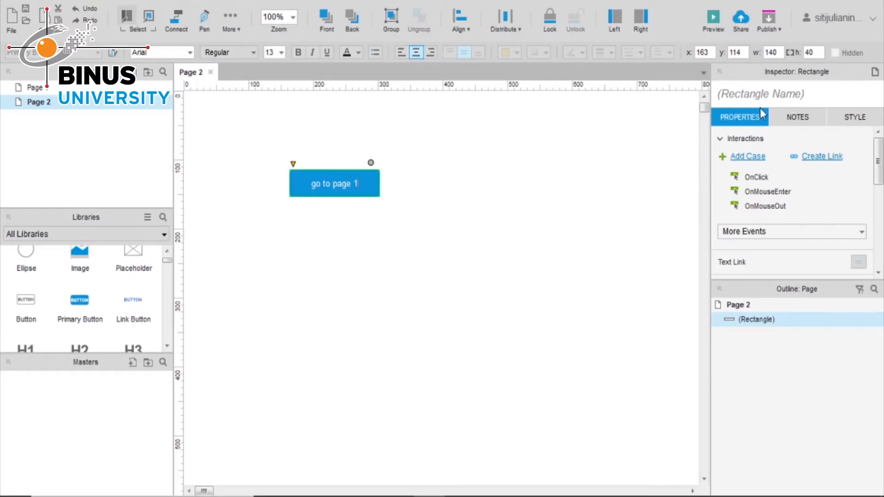
- Set the button's widget name to "go to page 1"
{"action": "left_click", "coordinate": [775, 94]}
{"action": "type", "text": "go to page 1"}
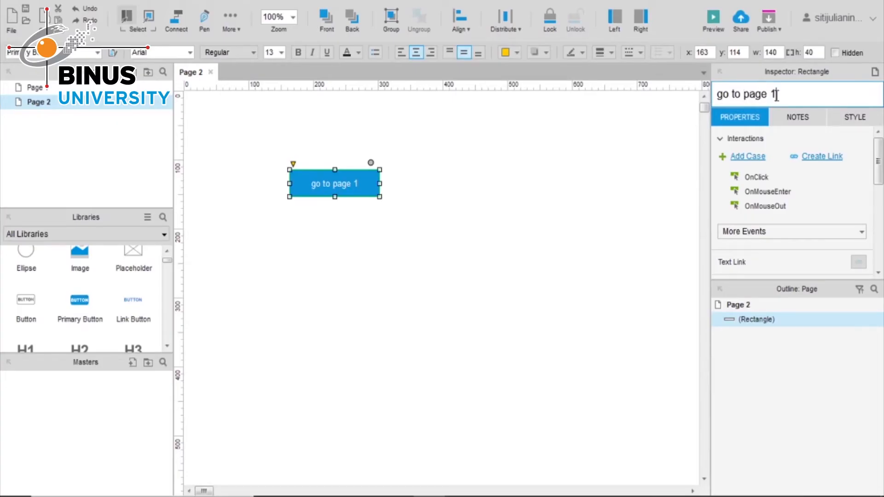
{"action": "left_click", "coordinate": [477, 200]}
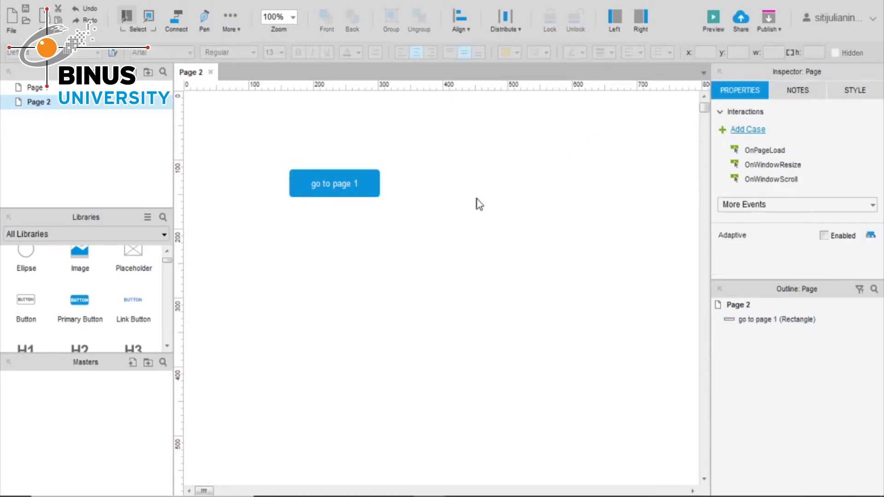
- Add an OnClick case to the "go to page 1" button that opens Page 1 in the current window
{"action": "left_click", "coordinate": [351, 187]}
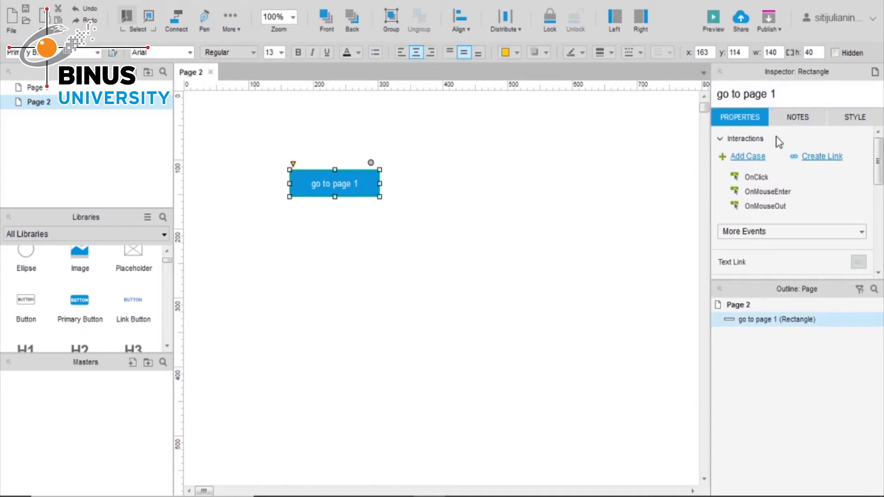
{"action": "double_click", "coordinate": [761, 180]}
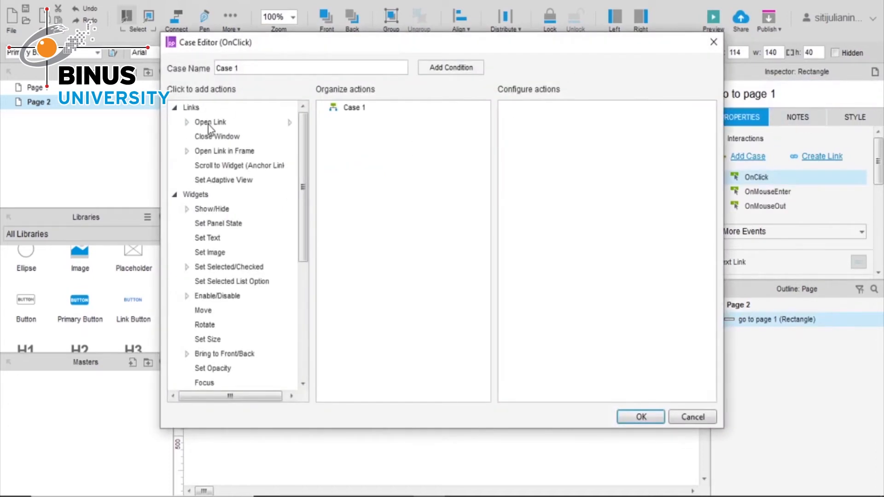
{"action": "left_click", "coordinate": [208, 123]}
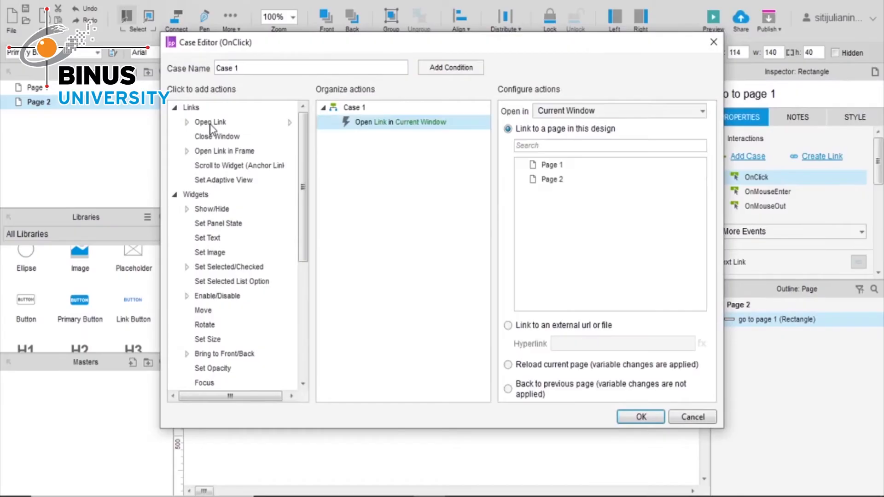
{"action": "left_click", "coordinate": [561, 164]}
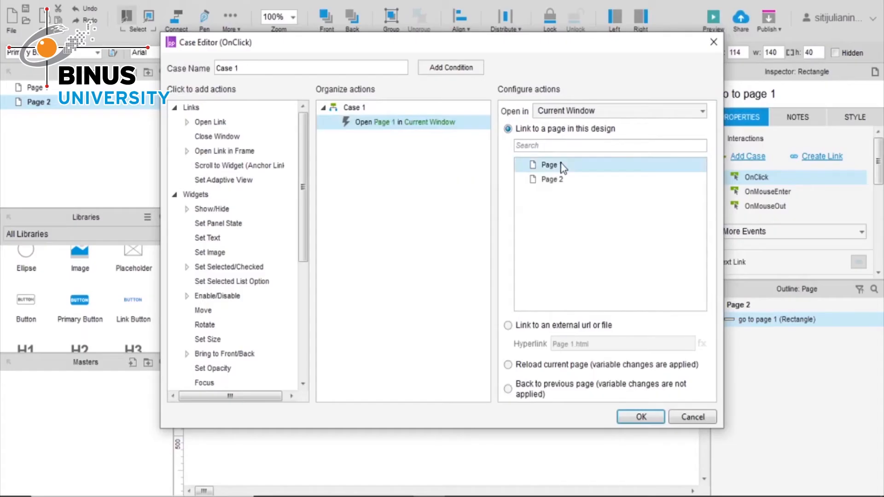
{"action": "left_click", "coordinate": [642, 416]}
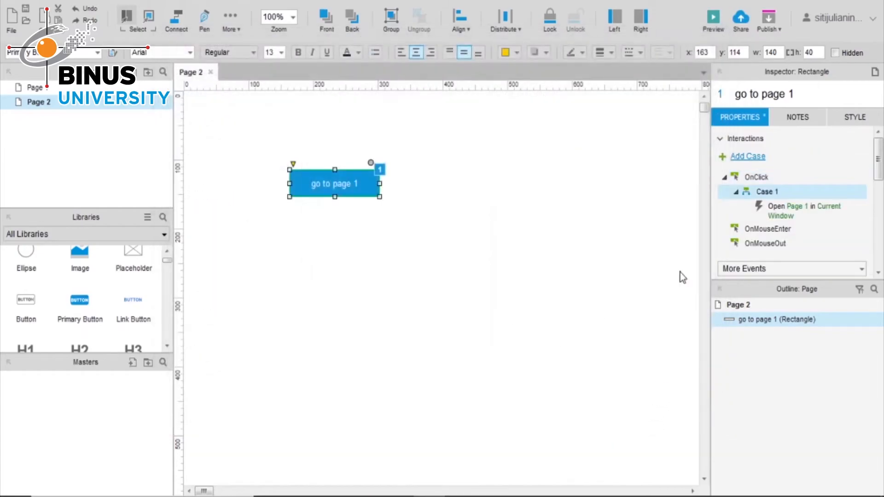
- Preview Page 2 in the browser and test the button's link to Page 1
{"action": "left_click", "coordinate": [714, 18]}
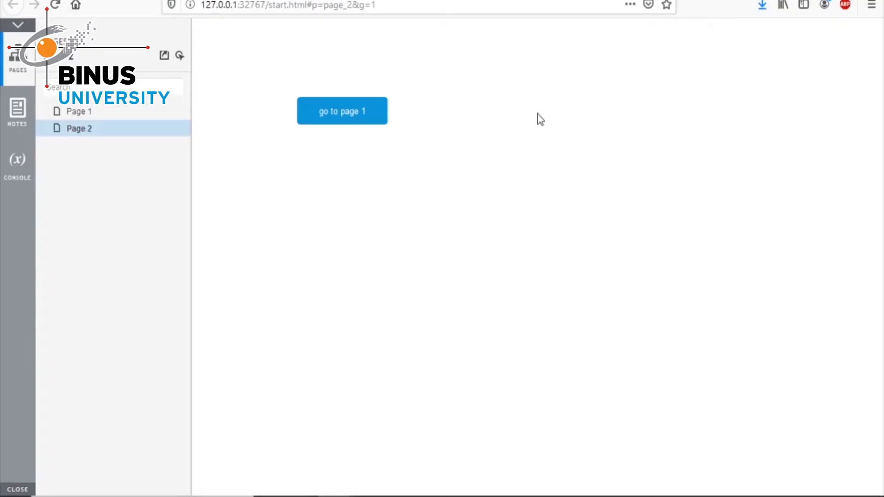
{"action": "left_click", "coordinate": [348, 117]}
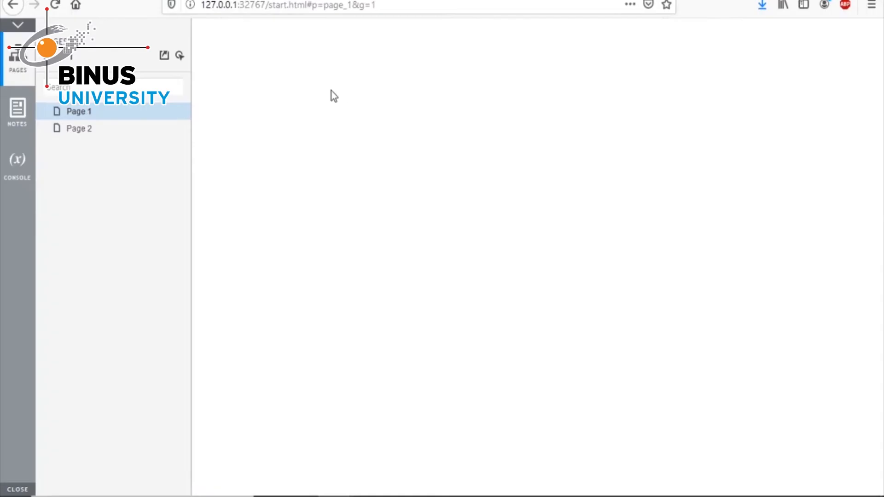